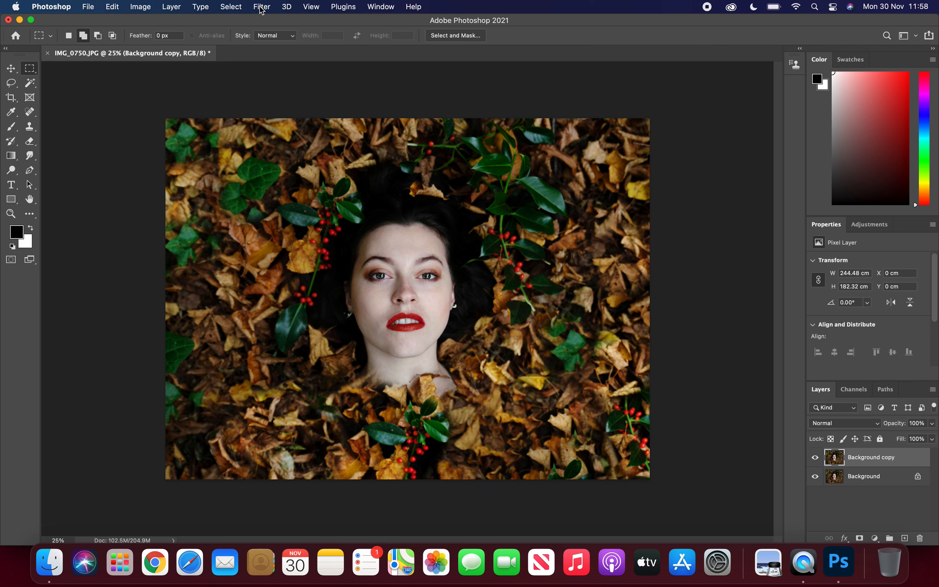
# Step: Apply a Lens Blur with a radius of 31 to the Background copy layer
pyautogui.scroll(5, 370, 257)
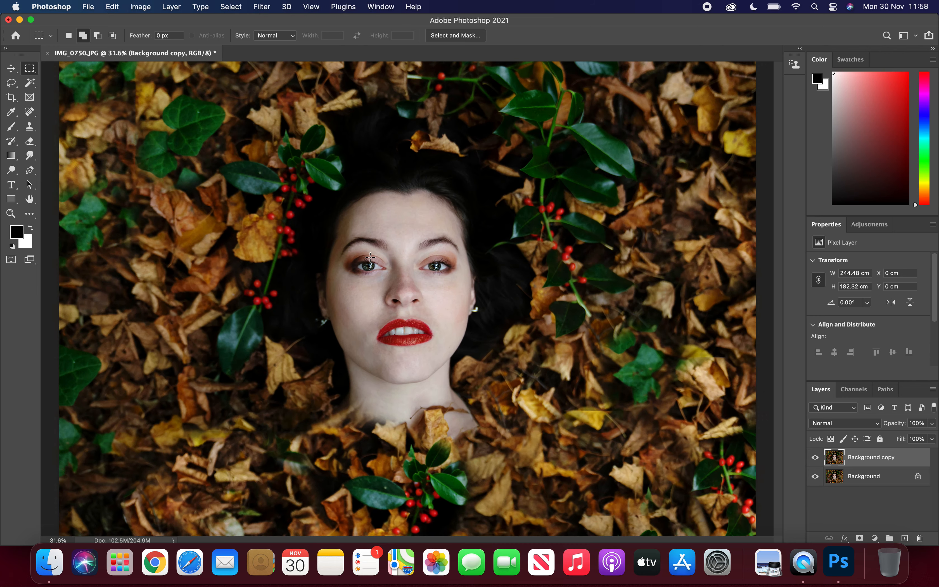
pyautogui.scroll(-5, 176, 338)
pyautogui.scroll(-2, 176, 337)
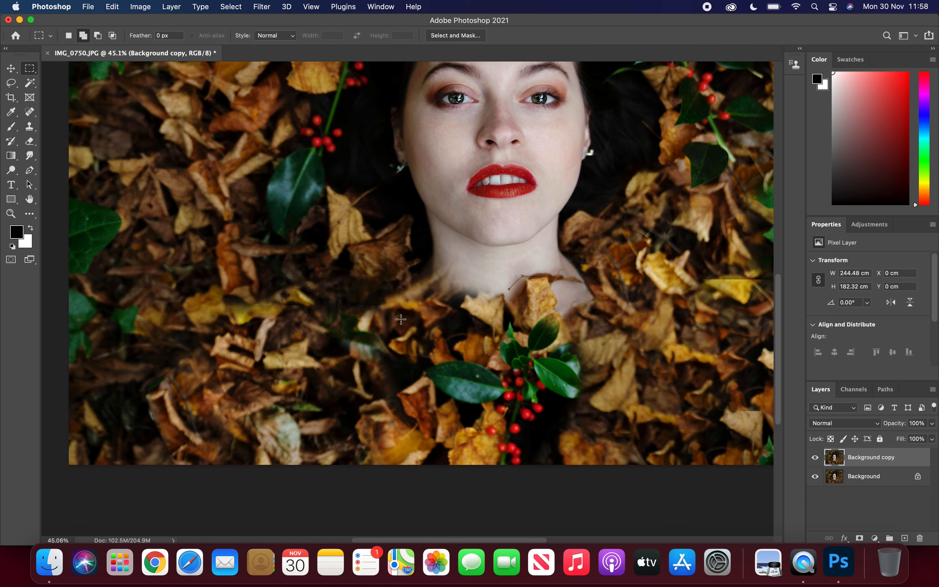
pyautogui.scroll(-3, 538, 315)
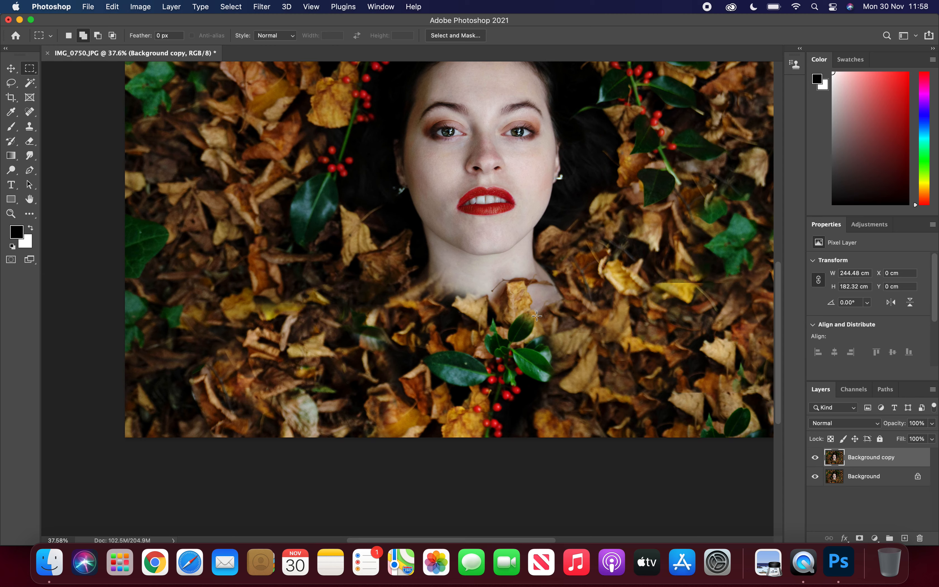
pyautogui.scroll(-2, 536, 315)
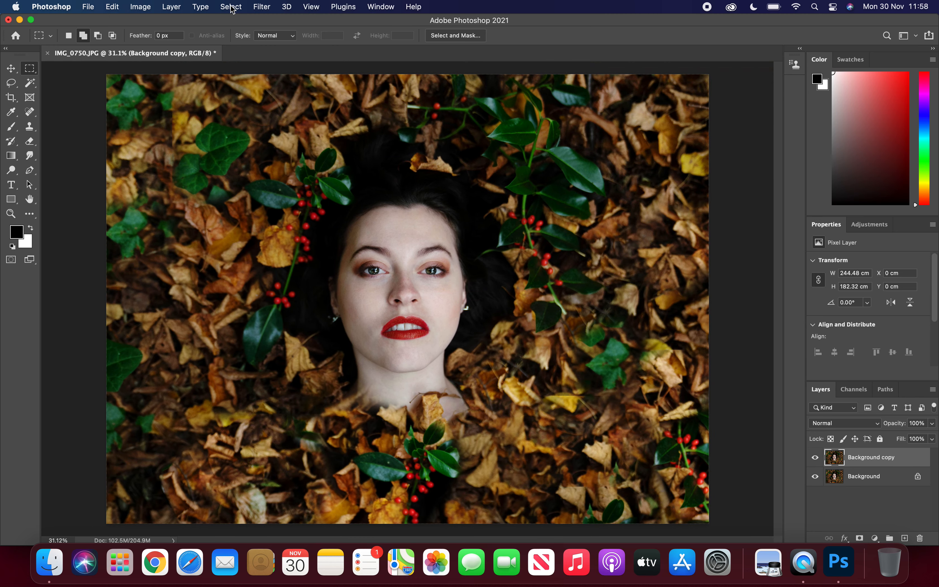
pyautogui.click(259, 7)
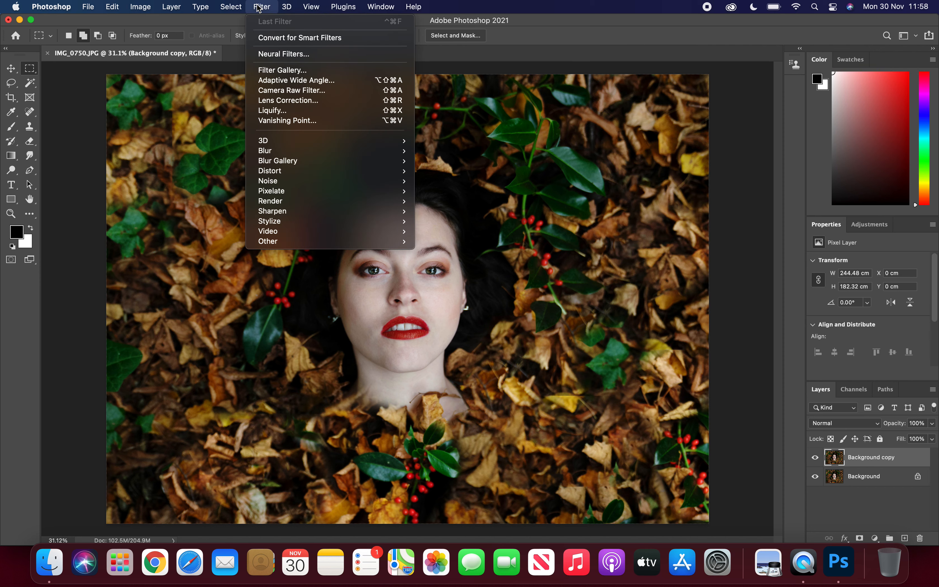
pyautogui.moveTo(327, 152)
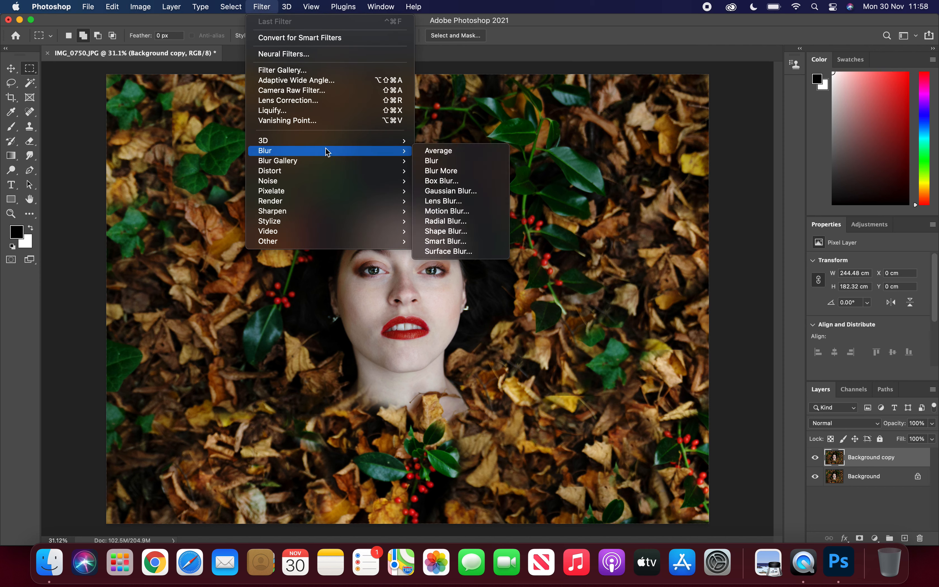
pyautogui.click(460, 206)
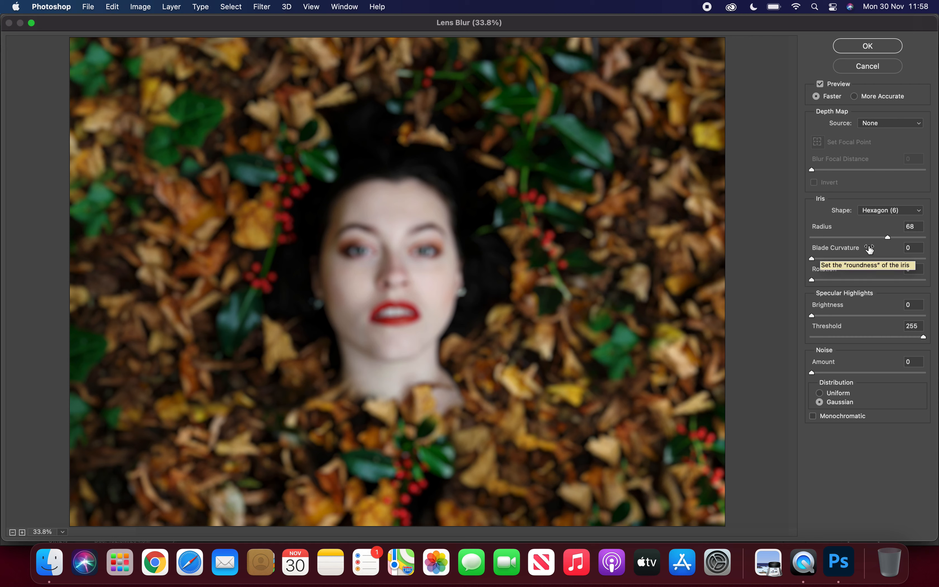
pyautogui.moveTo(887, 237); pyautogui.dragTo(868, 238)
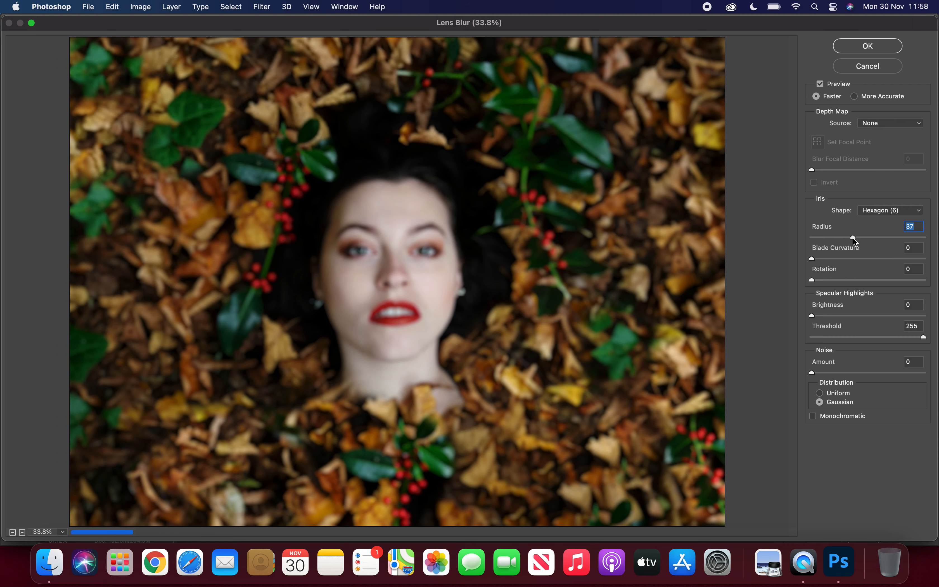
pyautogui.moveTo(853, 237)
pyautogui.mouseDown()
pyautogui.moveTo(815, 241)
pyautogui.moveTo(848, 240)
pyautogui.mouseUp()
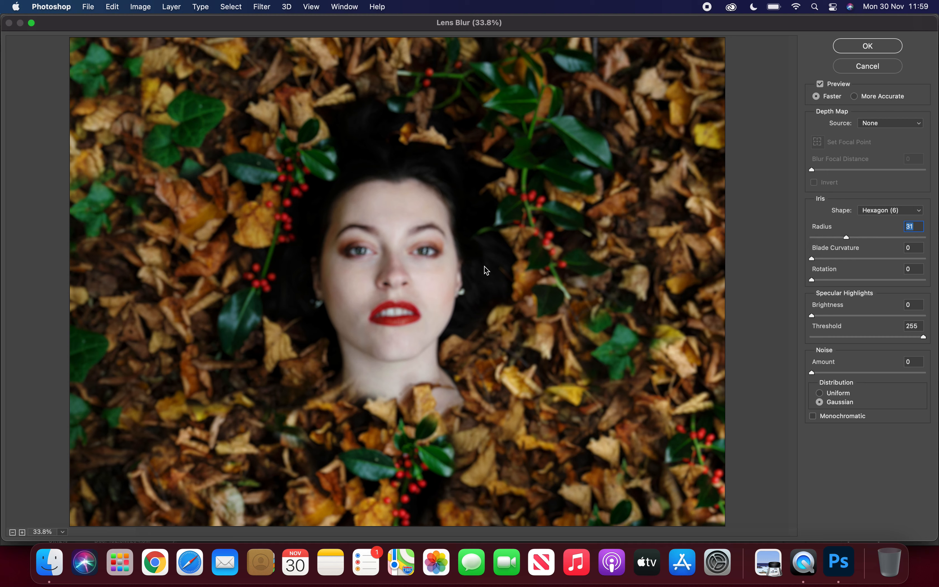
pyautogui.click(881, 46)
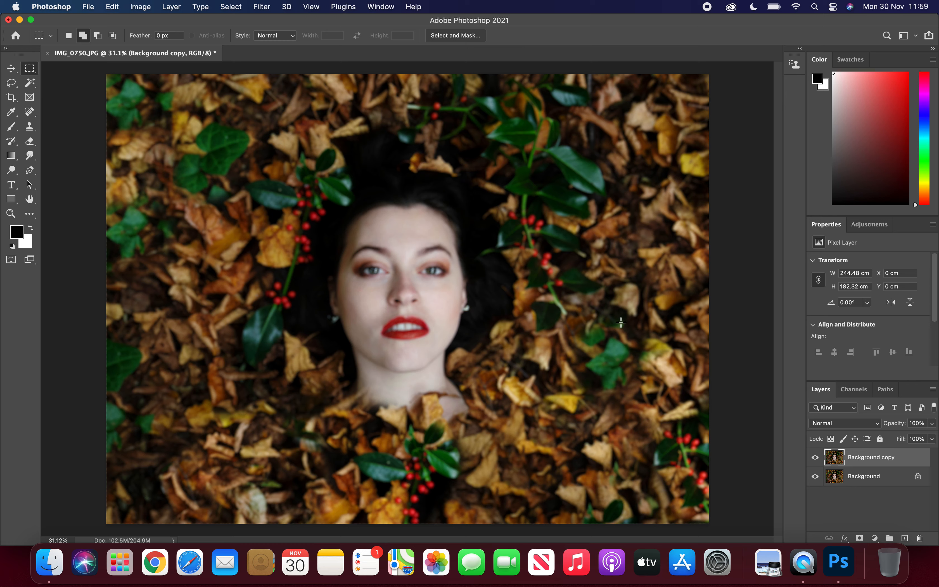
# Step: Add a layer mask to the Background copy layer and invert it to black
pyautogui.click(859, 538)
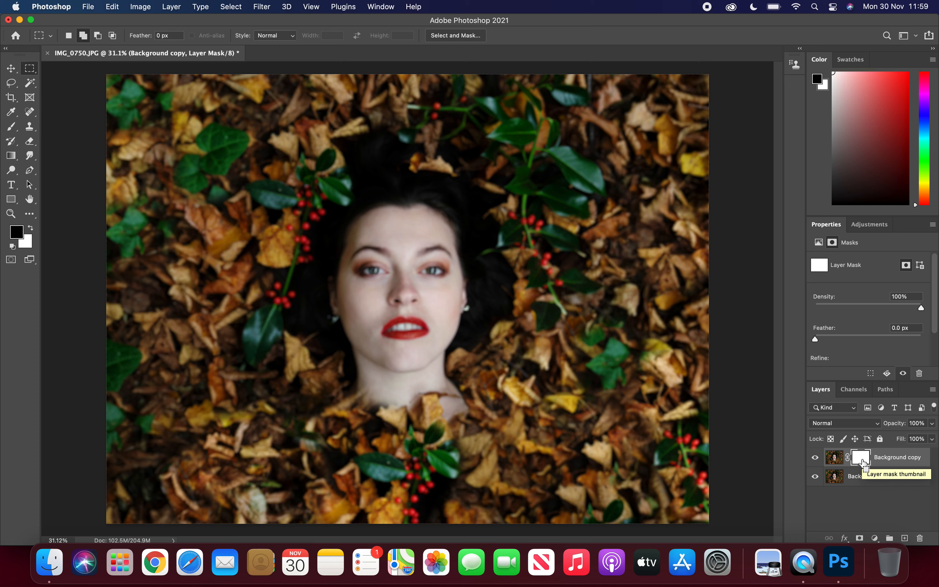
pyautogui.press('super+i')
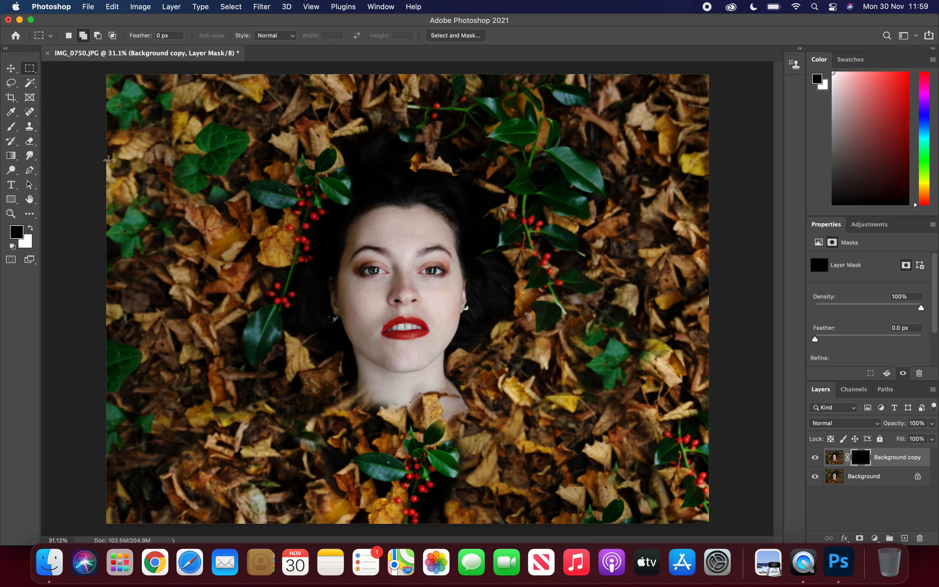
# Step: Paint white on the mask over the leaves on both sides of the face, using a 2840 px brush at 29% opacity
pyautogui.click(31, 228)
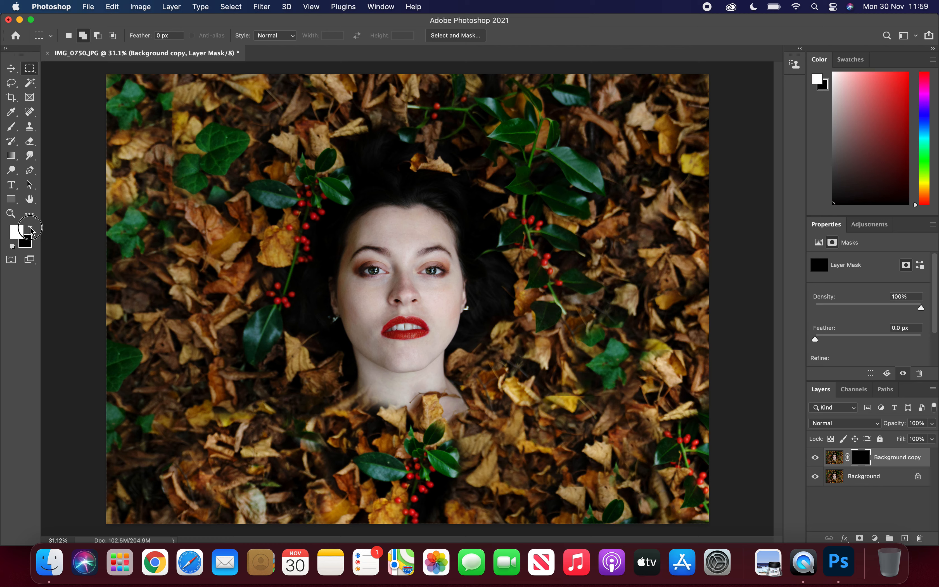
pyautogui.click(11, 126)
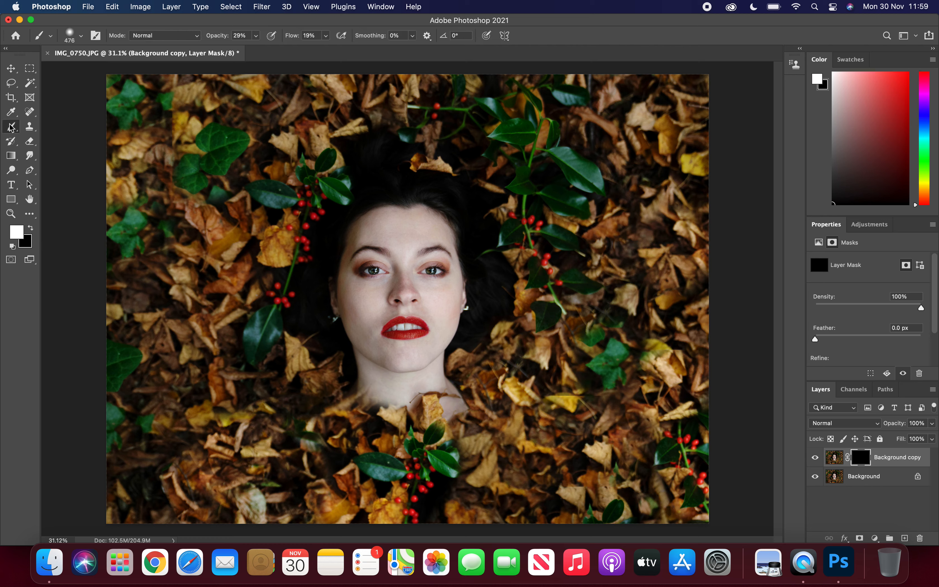
pyautogui.click(83, 36)
pyautogui.moveTo(125, 70); pyautogui.dragTo(129, 70)
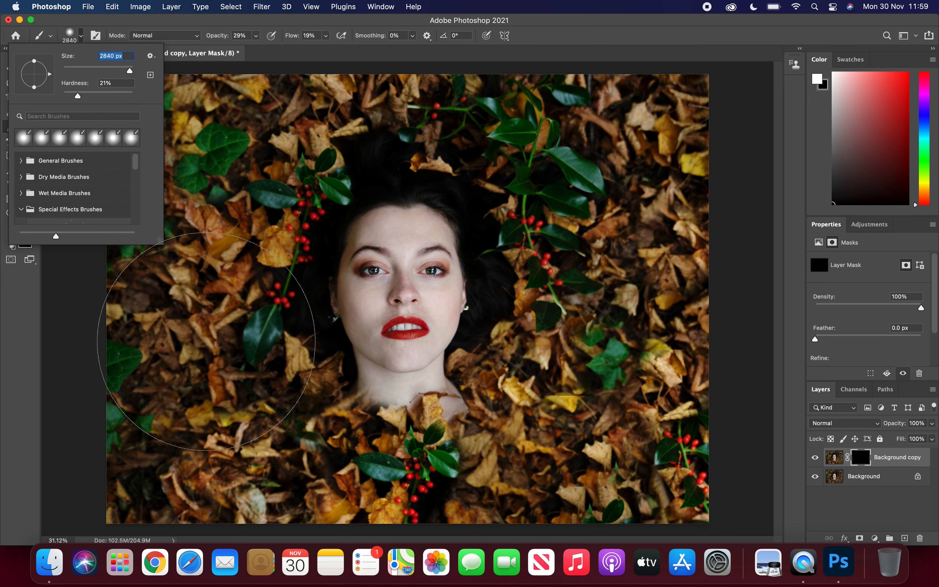
pyautogui.click(195, 322)
pyautogui.moveTo(196, 321)
pyautogui.mouseDown()
pyautogui.moveTo(166, 254)
pyautogui.moveTo(188, 264)
pyautogui.moveTo(188, 200)
pyautogui.moveTo(163, 191)
pyautogui.moveTo(211, 175)
pyautogui.mouseUp()
pyautogui.scroll(6, 210, 174)
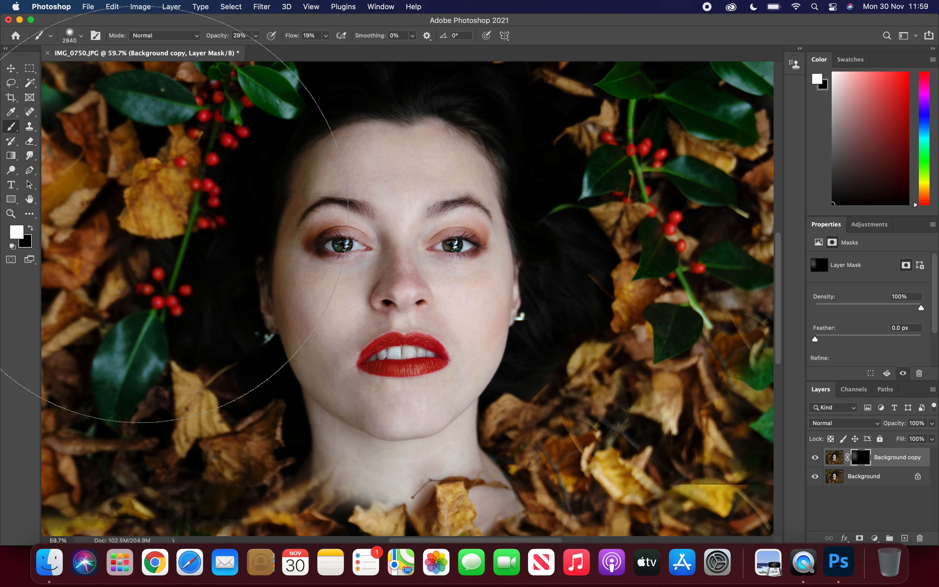
pyautogui.scroll(-4, 134, 369)
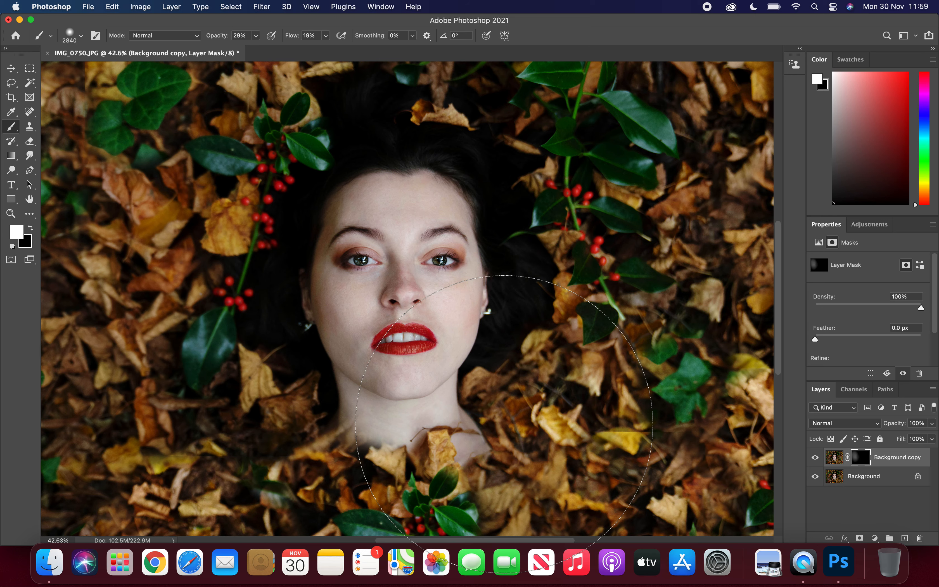
pyautogui.moveTo(671, 391); pyautogui.dragTo(706, 338)
pyautogui.scroll(-4, 716, 328)
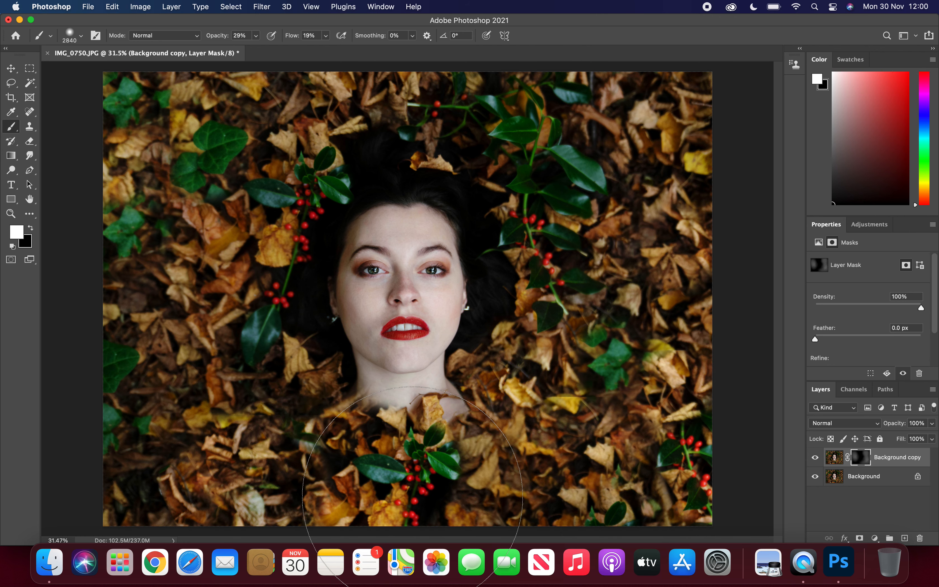
# Step: Raise the brush opacity and paint more of the blur into the leaves around the face
pyautogui.click(256, 36)
pyautogui.moveTo(256, 49); pyautogui.dragTo(268, 49)
pyautogui.moveTo(195, 334)
pyautogui.mouseDown()
pyautogui.moveTo(214, 447)
pyautogui.moveTo(271, 491)
pyautogui.moveTo(402, 501)
pyautogui.moveTo(287, 501)
pyautogui.moveTo(506, 482)
pyautogui.moveTo(661, 447)
pyautogui.moveTo(633, 379)
pyautogui.moveTo(598, 130)
pyautogui.moveTo(550, 87)
pyautogui.moveTo(280, 100)
pyautogui.moveTo(207, 258)
pyautogui.moveTo(216, 165)
pyautogui.moveTo(226, 404)
pyautogui.moveTo(338, 445)
pyautogui.moveTo(388, 485)
pyautogui.moveTo(464, 489)
pyautogui.moveTo(508, 461)
pyautogui.moveTo(644, 453)
pyautogui.moveTo(596, 378)
pyautogui.moveTo(594, 340)
pyautogui.mouseUp()
# Step: Lightly brush the mask over the face with a 428 px brush at 16% opacity, and compare the image with the blurred layer hidden
pyautogui.moveTo(256, 35); pyautogui.dragTo(237, 52)
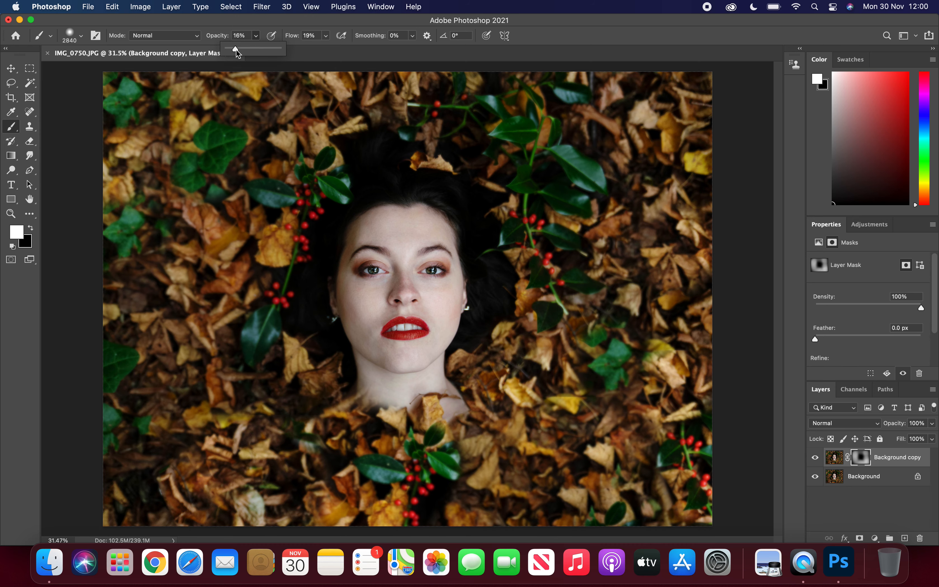
pyautogui.scroll(5, 400, 288)
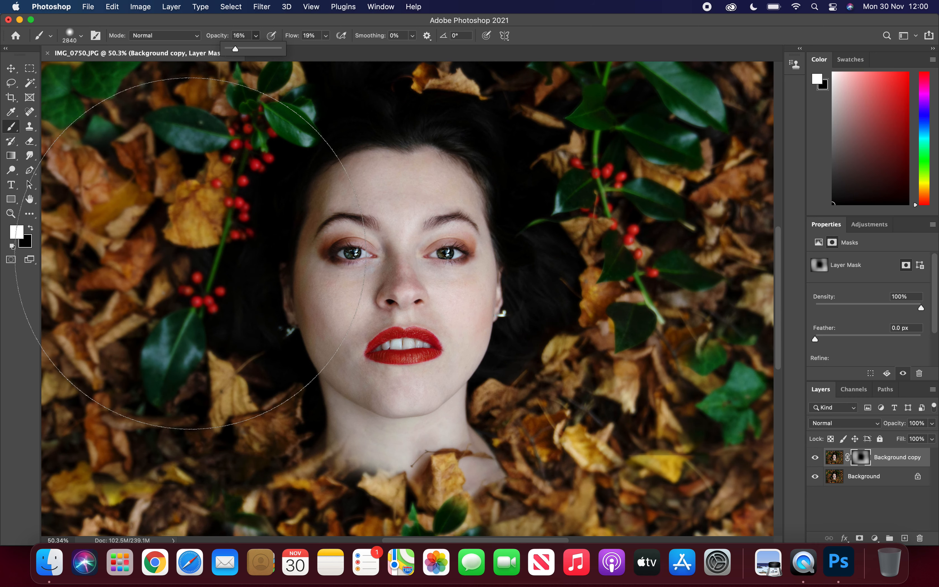
pyautogui.click(82, 37)
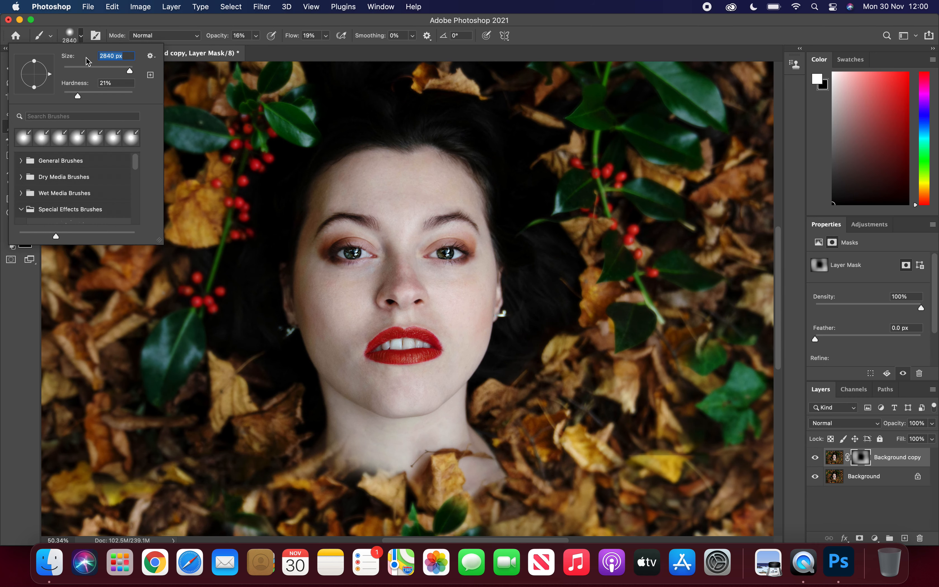
pyautogui.click(115, 71)
pyautogui.moveTo(120, 70); pyautogui.dragTo(124, 71)
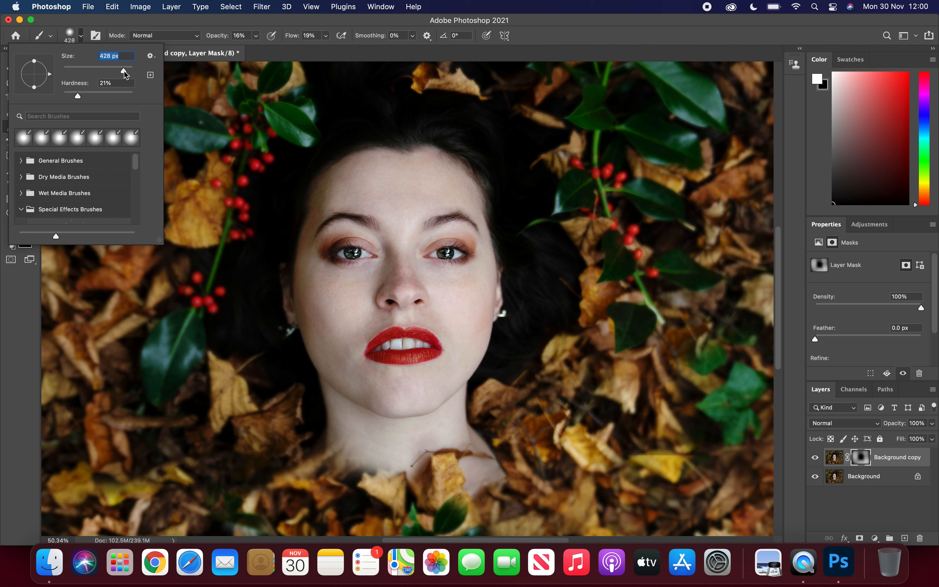
pyautogui.click(369, 186)
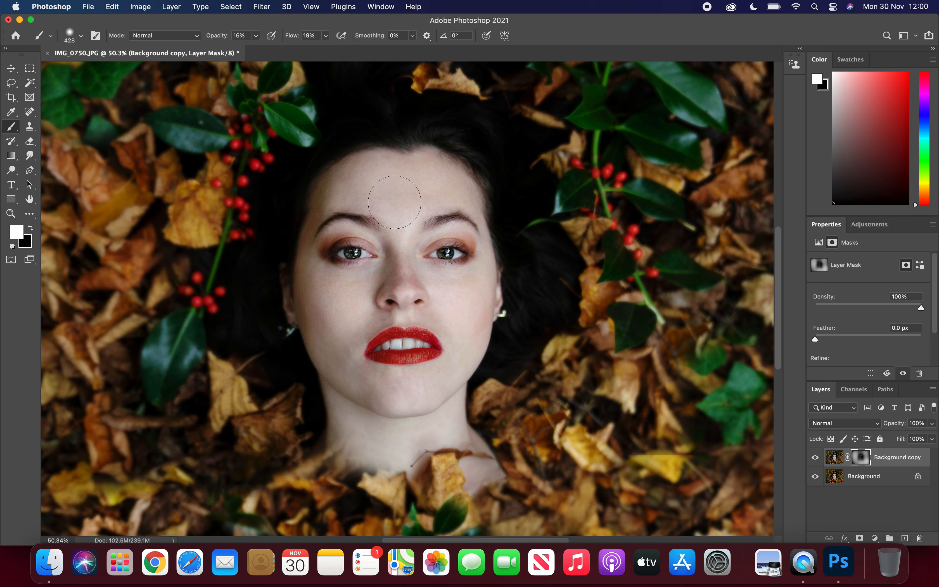
pyautogui.scroll(-3, 395, 203)
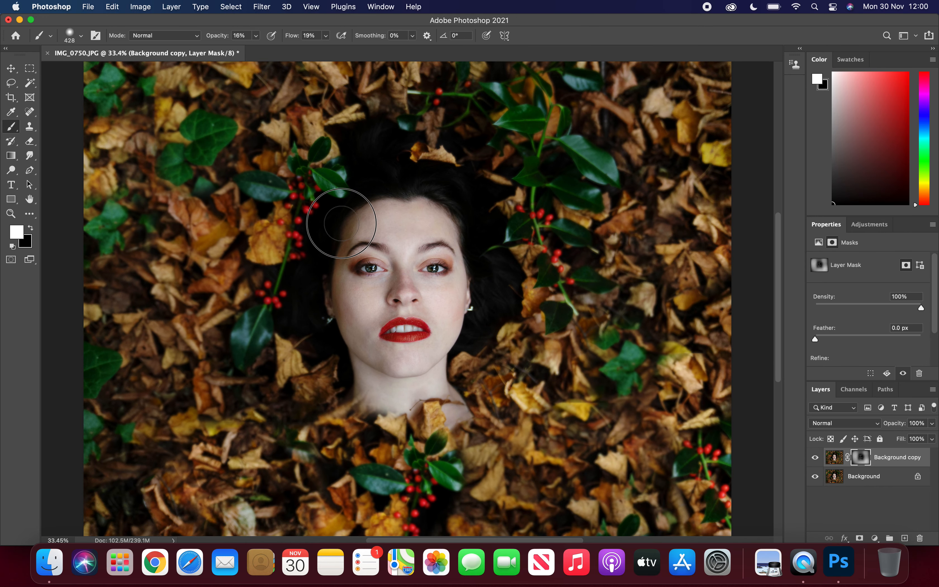
pyautogui.click(816, 458)
pyautogui.click(816, 458)
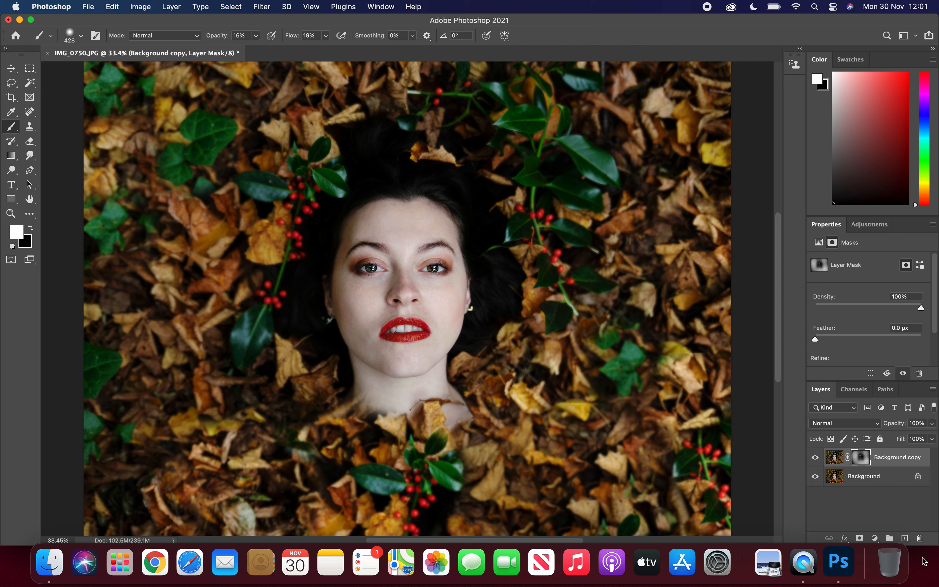
# Step: Add a Channel Mixer adjustment layer with the Red output channel set to Red +147%, Green -6% and Blue -6%
pyautogui.click(874, 538)
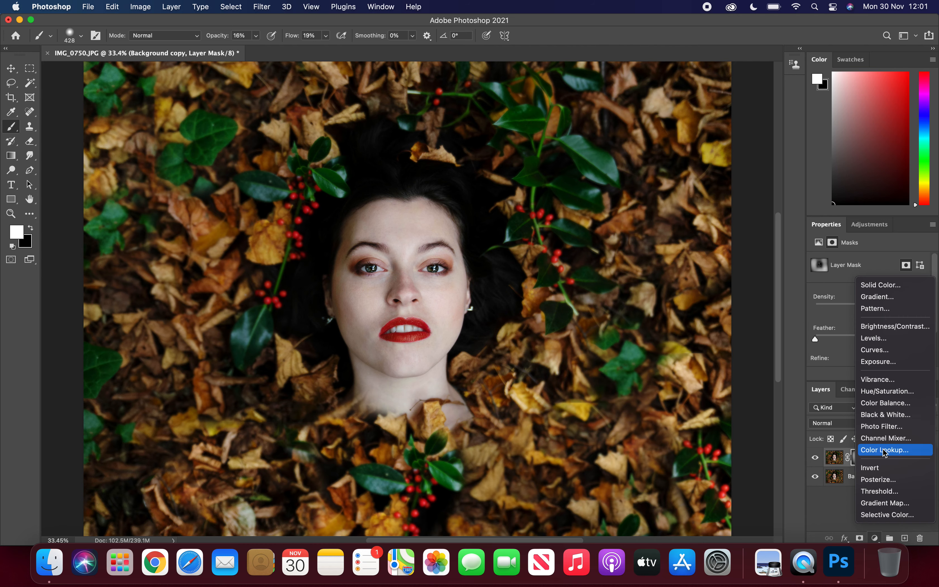
pyautogui.click(888, 439)
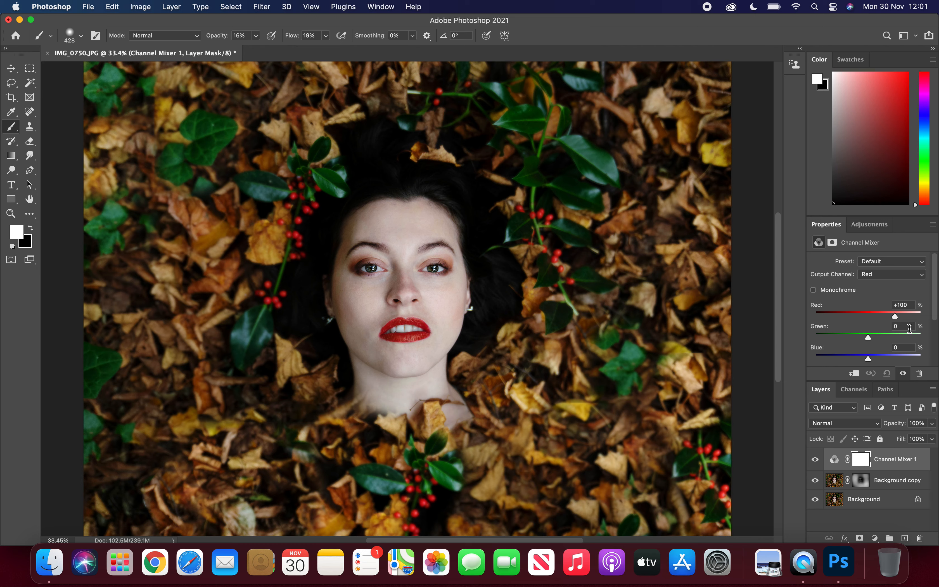
pyautogui.click(895, 318)
pyautogui.moveTo(895, 319); pyautogui.dragTo(906, 318)
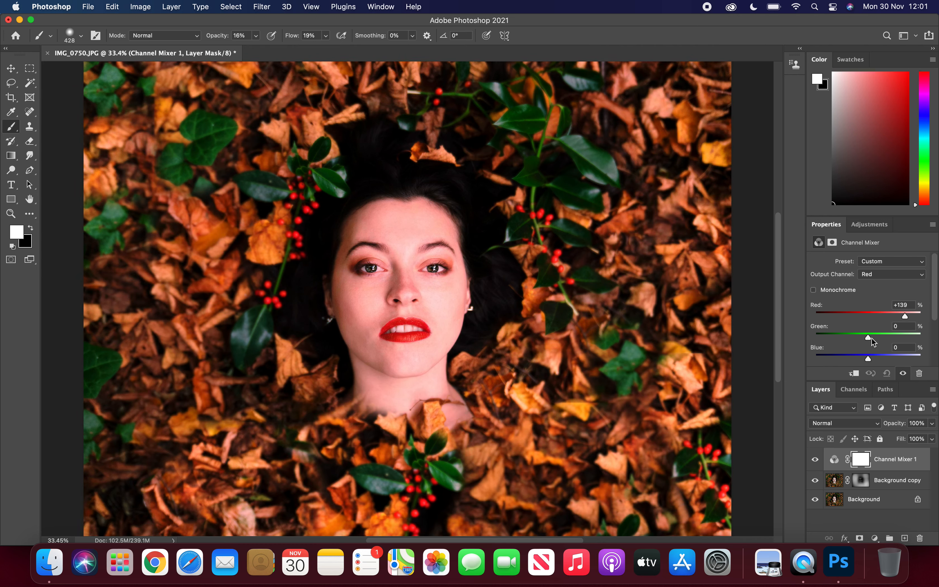
pyautogui.moveTo(870, 339)
pyautogui.mouseDown()
pyautogui.moveTo(860, 339)
pyautogui.moveTo(868, 340)
pyautogui.mouseUp()
pyautogui.moveTo(869, 357)
pyautogui.mouseDown()
pyautogui.moveTo(856, 359)
pyautogui.moveTo(868, 361)
pyautogui.mouseUp()
pyautogui.moveTo(906, 317); pyautogui.dragTo(909, 317)
# Step: Set the Channel Mixer layer's blend mode to Lighten and invert its mask to black
pyautogui.click(833, 423)
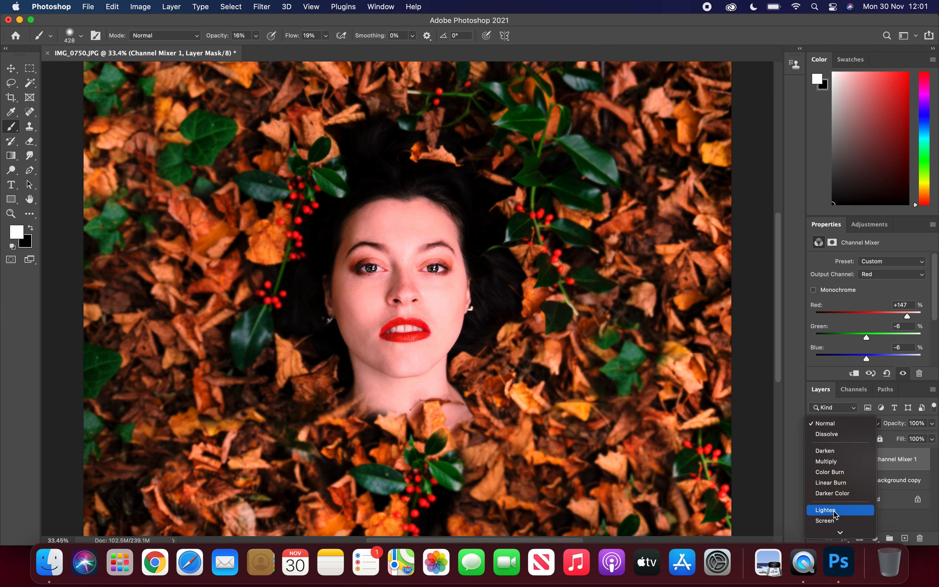
pyautogui.click(834, 511)
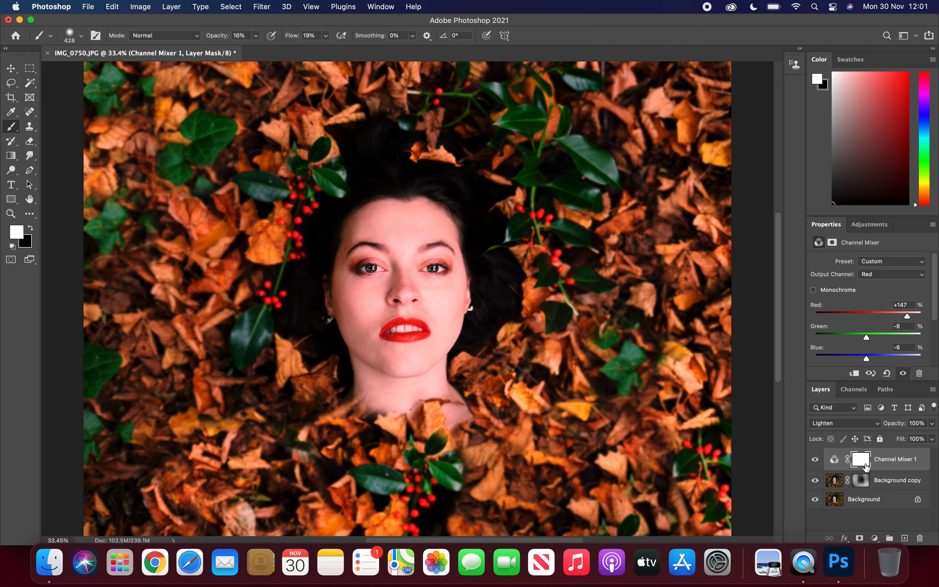
pyautogui.press('super+i')
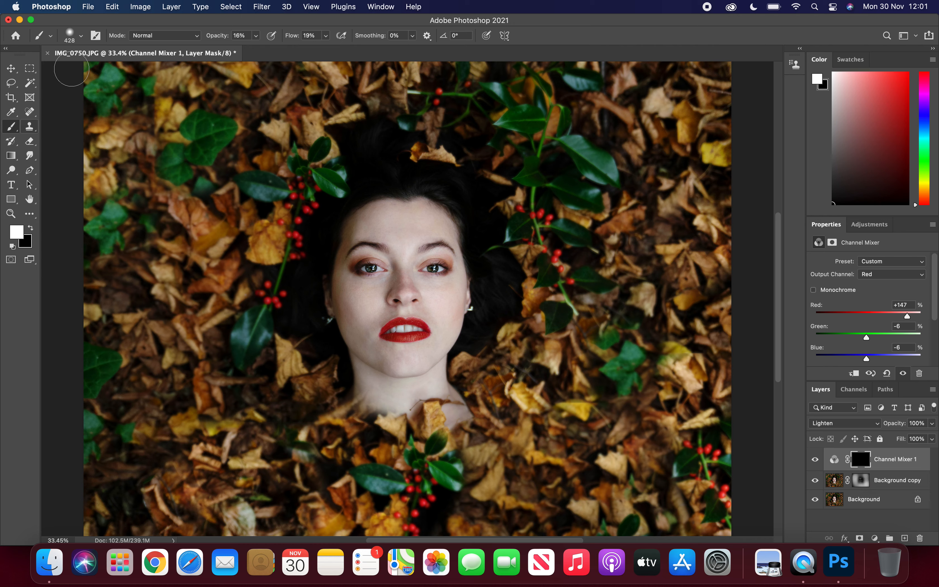
# Step: Paint white on the Channel Mixer mask over the leaves surrounding the face, using a 1760 px brush at 72% opacity
pyautogui.click(255, 36)
pyautogui.moveTo(256, 51); pyautogui.dragTo(284, 48)
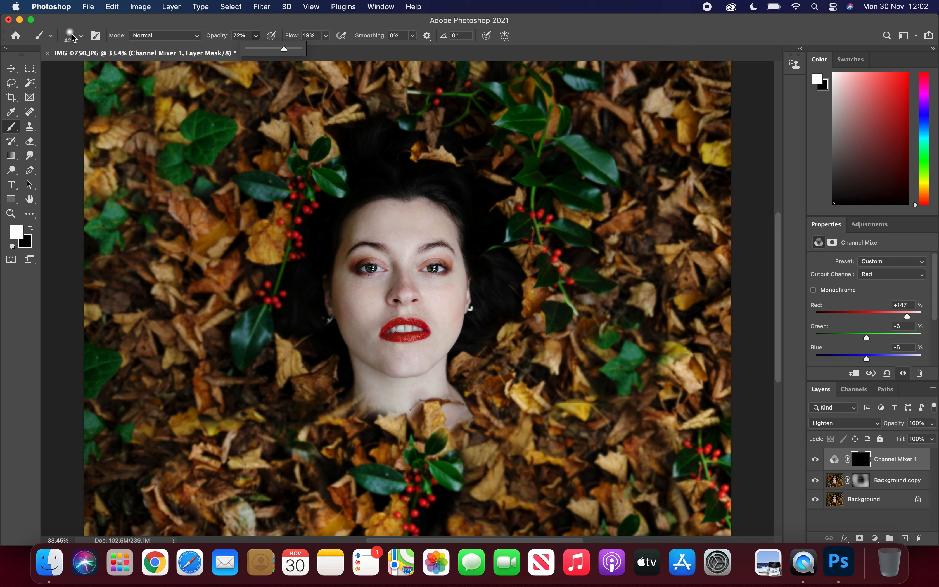
pyautogui.click(82, 36)
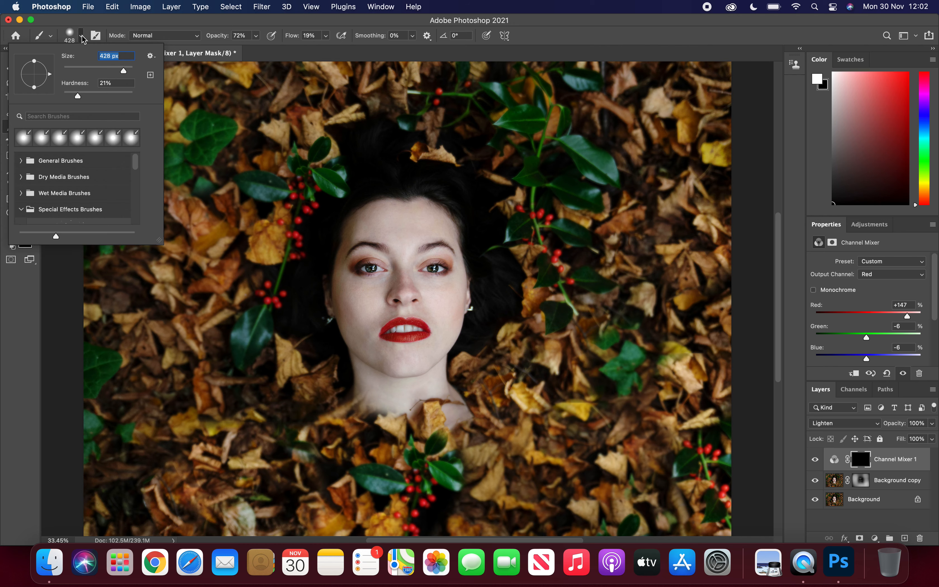
pyautogui.moveTo(125, 74); pyautogui.dragTo(129, 71)
pyautogui.click(232, 152)
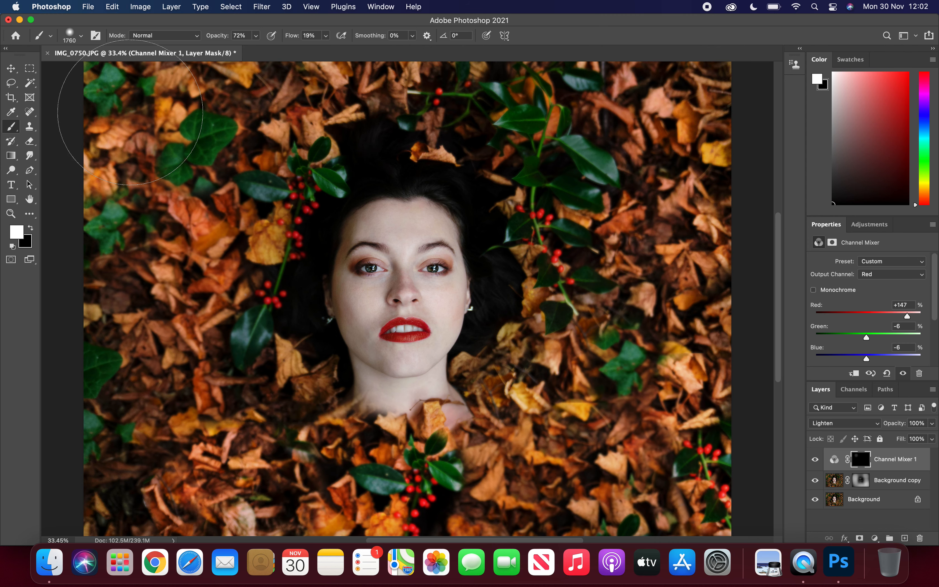
pyautogui.moveTo(185, 528)
pyautogui.mouseDown()
pyautogui.moveTo(357, 509)
pyautogui.moveTo(625, 443)
pyautogui.mouseUp()
# Step: Lower the brush opacity to 24% and paint the red tint lightly over the face
pyautogui.click(256, 36)
pyautogui.moveTo(238, 54); pyautogui.dragTo(214, 54)
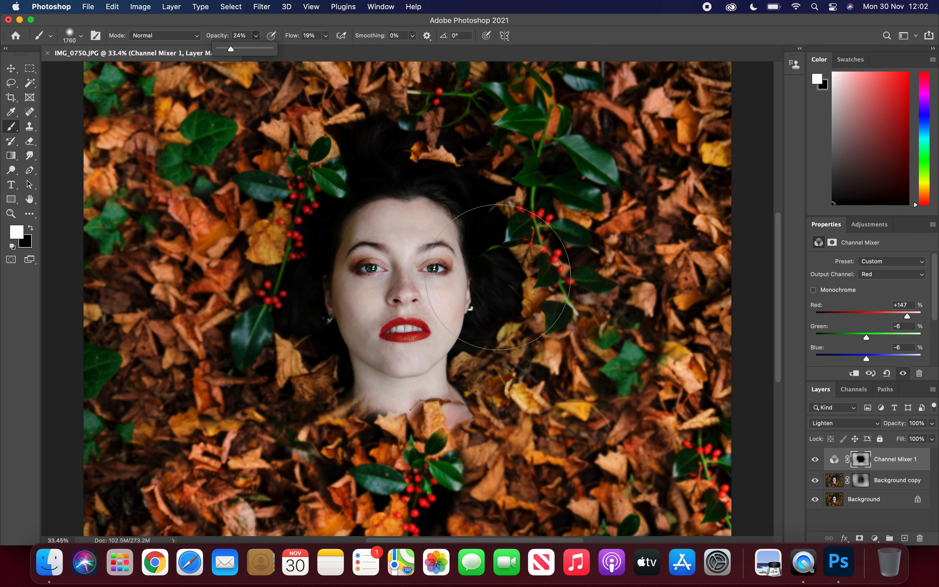
pyautogui.click(410, 268)
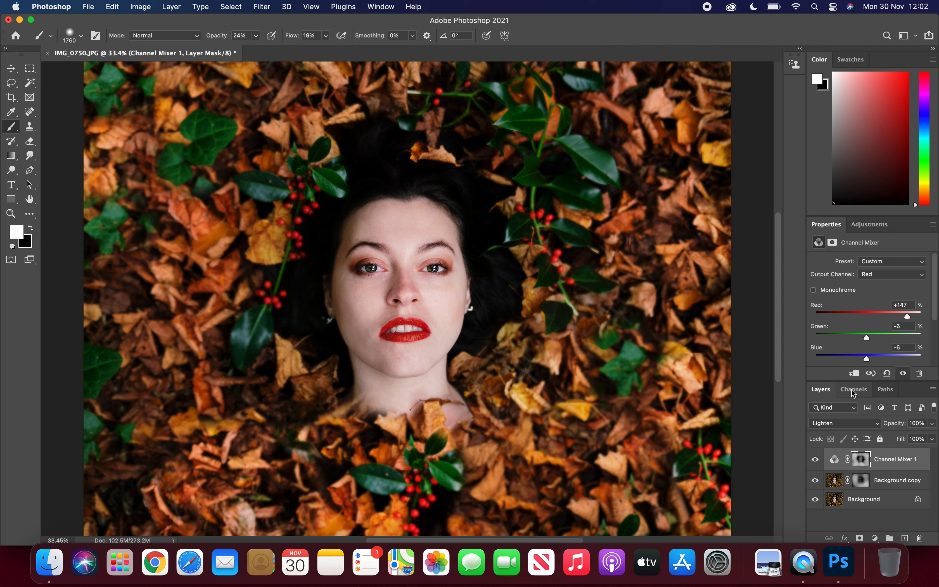
# Step: Lower the Channel Mixer layer's opacity to 75% and add a Curves adjustment layer above it
pyautogui.click(931, 423)
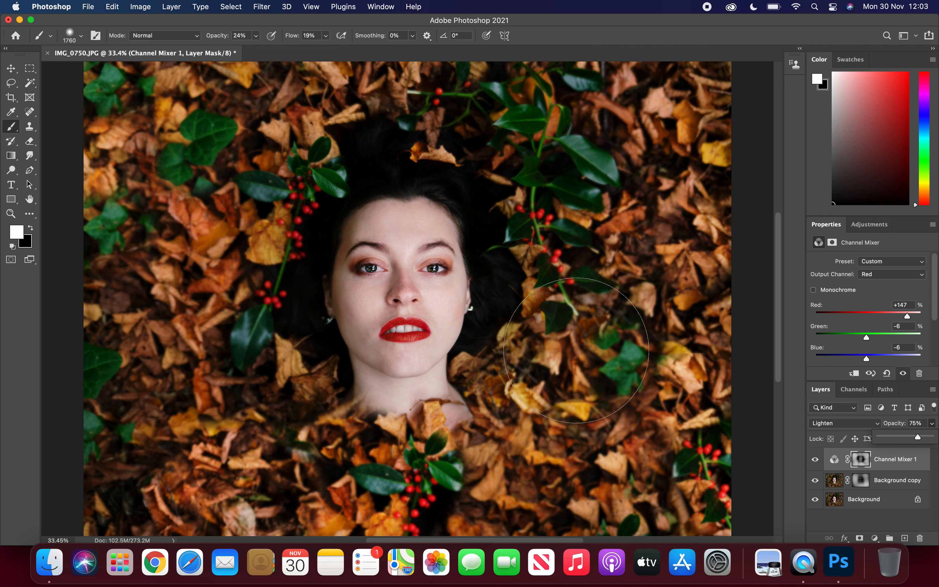
pyautogui.click(875, 538)
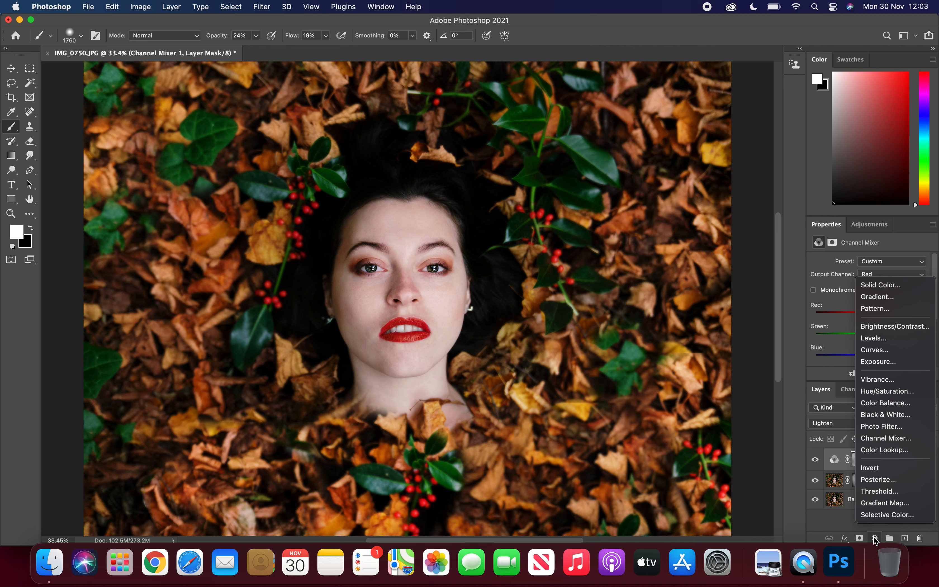
pyautogui.click(870, 349)
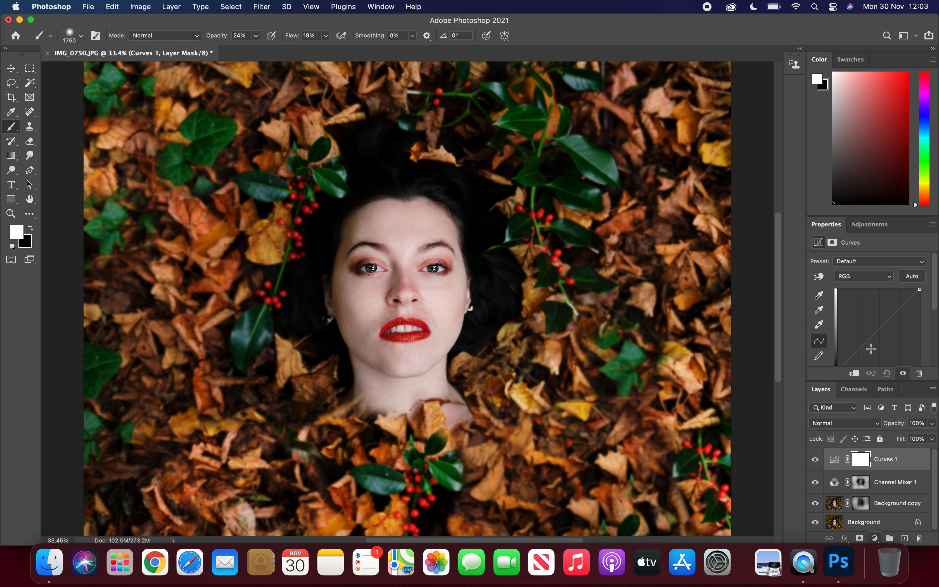
# Step: Add contrast on the RGB curve with one point in the highlights and a slightly lowered point in the shadows
pyautogui.click(895, 313)
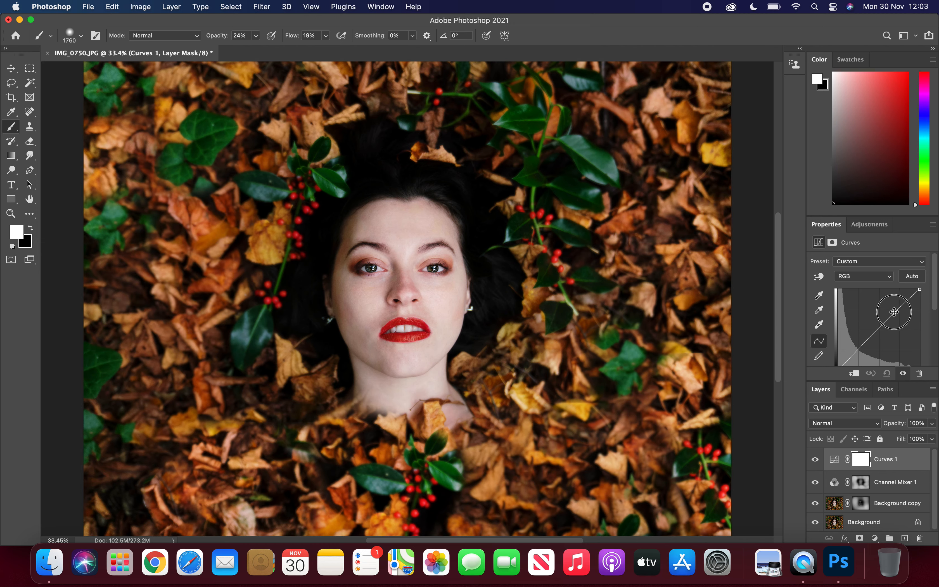
pyautogui.click(863, 344)
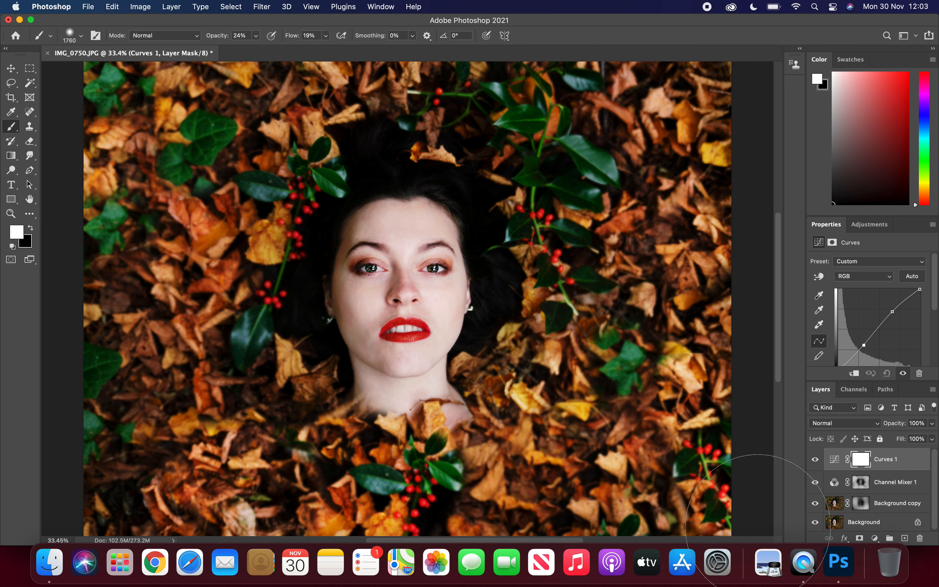
pyautogui.scroll(-2, 772, 229)
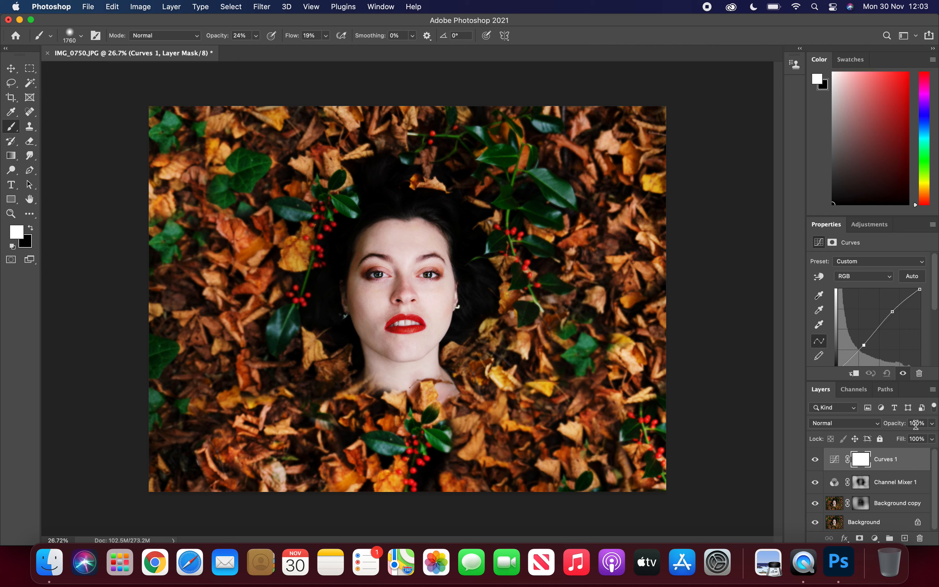
# Step: Create a layer group, move the Curves, Channel Mixer and Background copy layers into it, and toggle the group's visibility
pyautogui.click(889, 538)
pyautogui.scroll(-1, 828, 499)
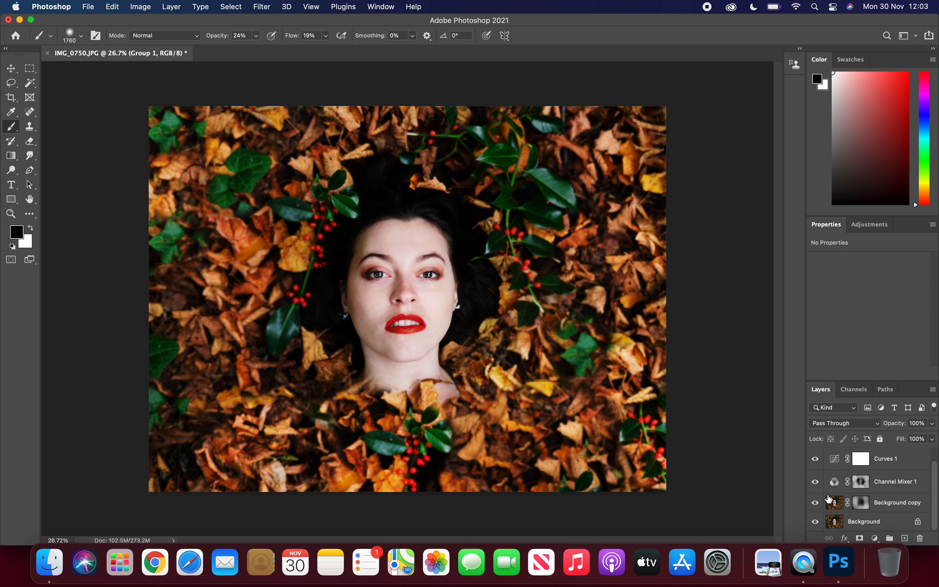
pyautogui.moveTo(829, 501)
pyautogui.mouseDown()
pyautogui.moveTo(862, 503)
pyautogui.moveTo(837, 507)
pyautogui.mouseUp()
pyautogui.keyDown('super'); pyautogui.click(834, 503); pyautogui.keyUp('super')
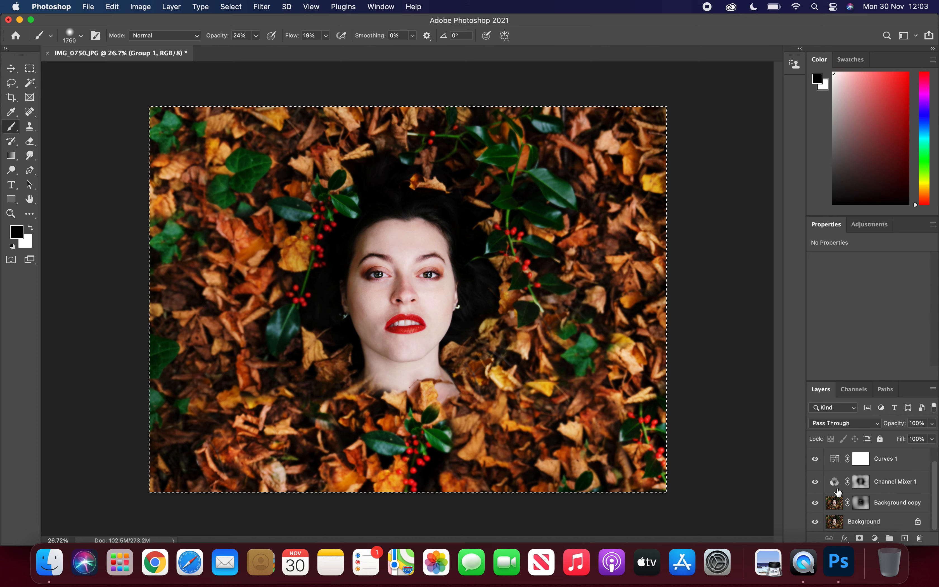
pyautogui.click(884, 505)
pyautogui.keyDown('super'); pyautogui.click(835, 483); pyautogui.keyUp('super')
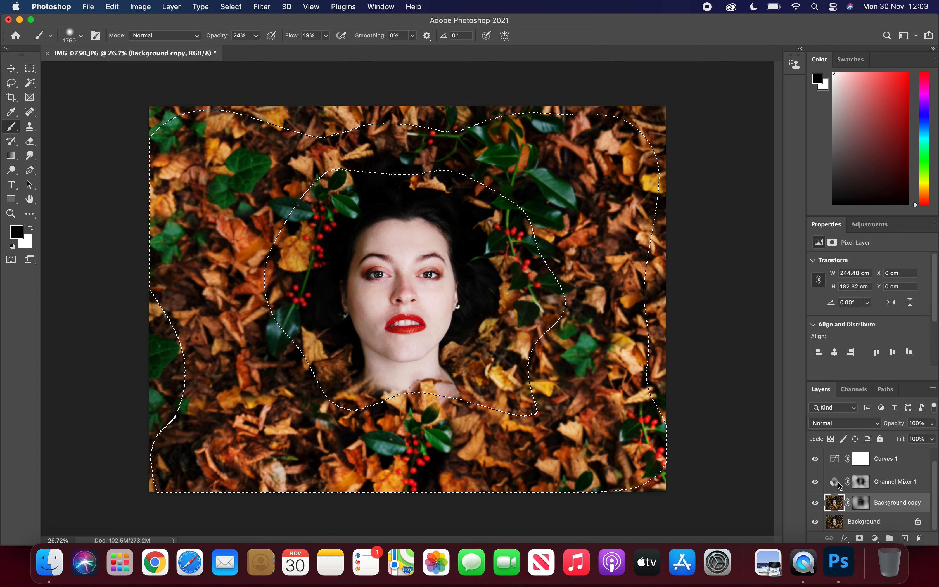
pyautogui.click(878, 481)
pyautogui.keyDown('super'); pyautogui.click(885, 465); pyautogui.keyUp('super')
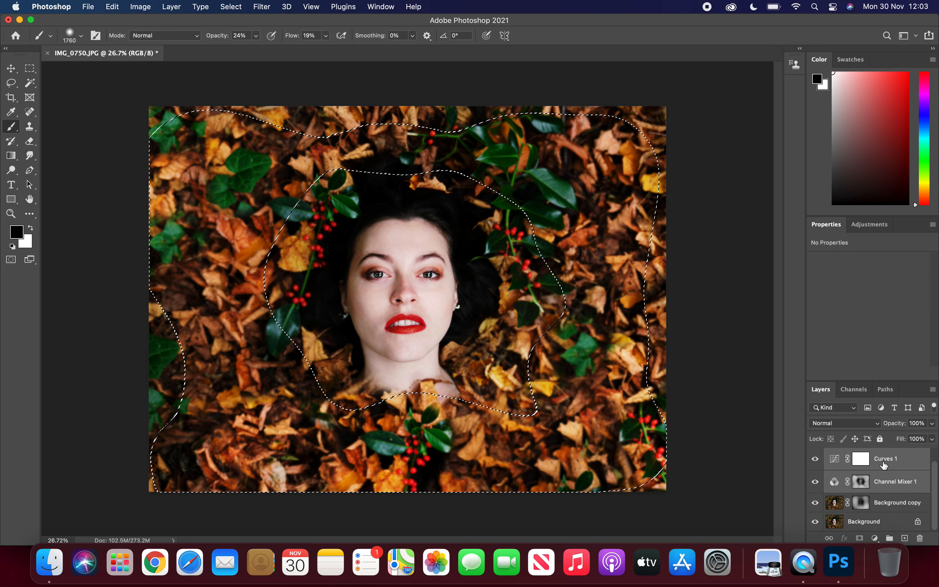
pyautogui.keyDown('super'); pyautogui.click(890, 509); pyautogui.keyUp('super')
pyautogui.press('super+g')
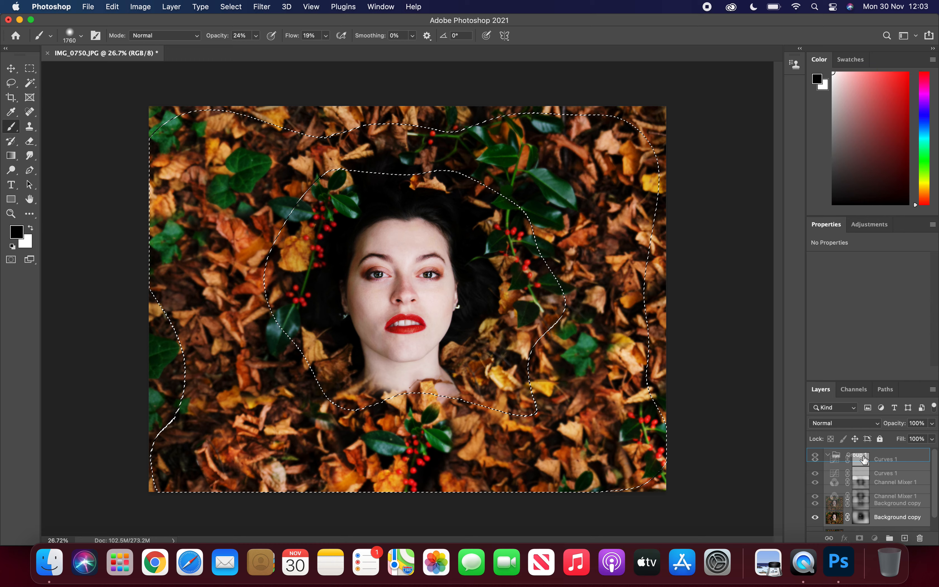
pyautogui.click(815, 456)
pyautogui.click(816, 456)
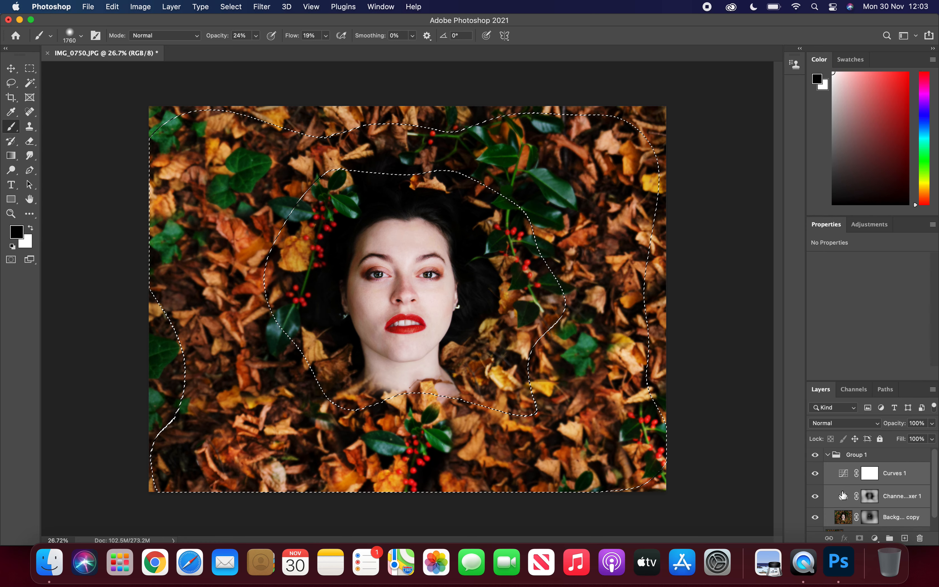
# Step: Replace the mask-shaped selection with one loaded from the Background copy layer's full image content
pyautogui.scroll(-1, 843, 495)
pyautogui.click(843, 503)
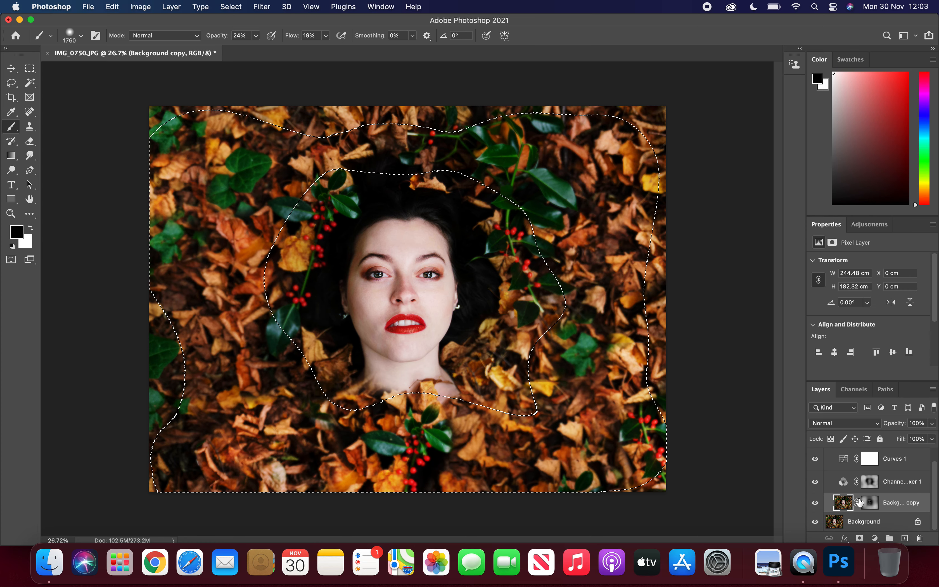
pyautogui.click(870, 504)
pyautogui.click(870, 482)
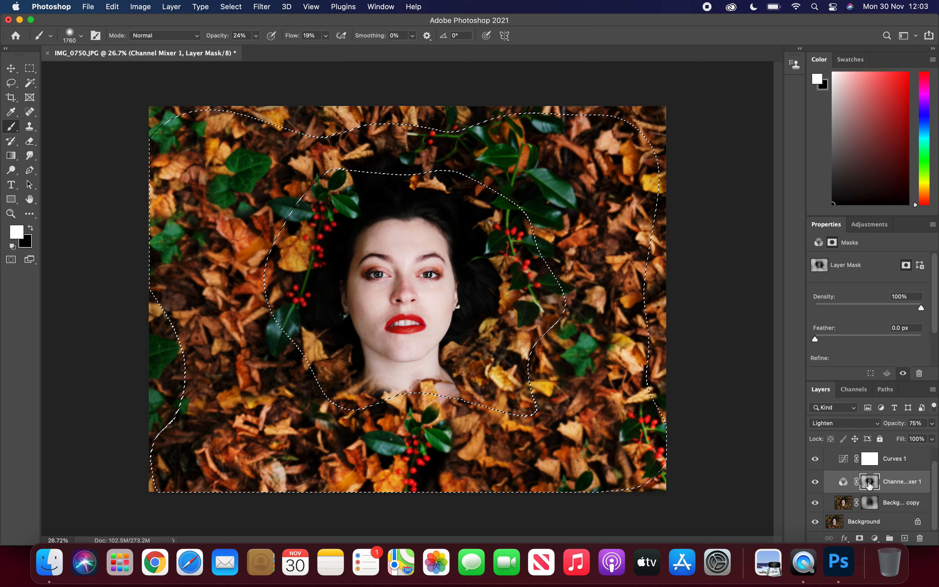
pyautogui.press('super+z')
pyautogui.click(871, 503)
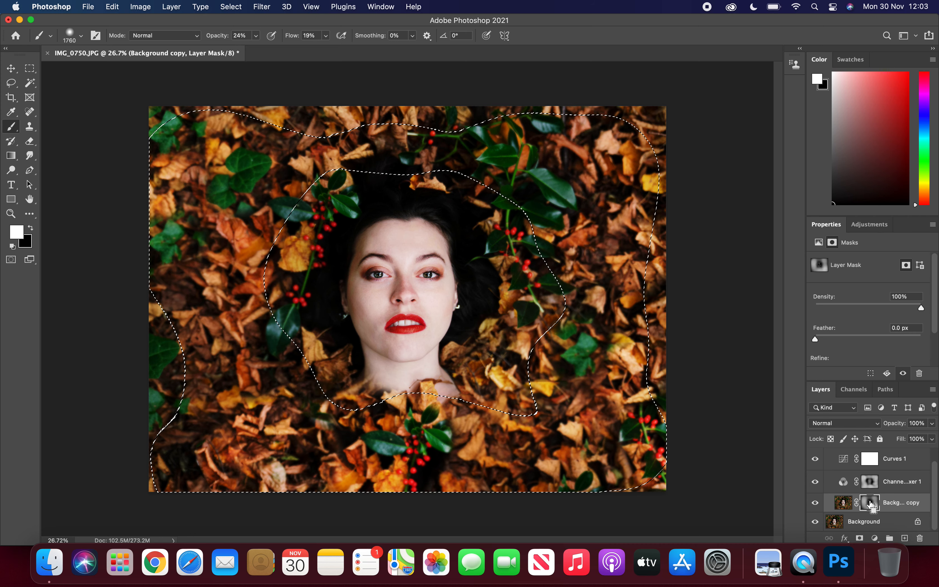
pyautogui.keyDown('super'); pyautogui.click(842, 503); pyautogui.keyUp('super')
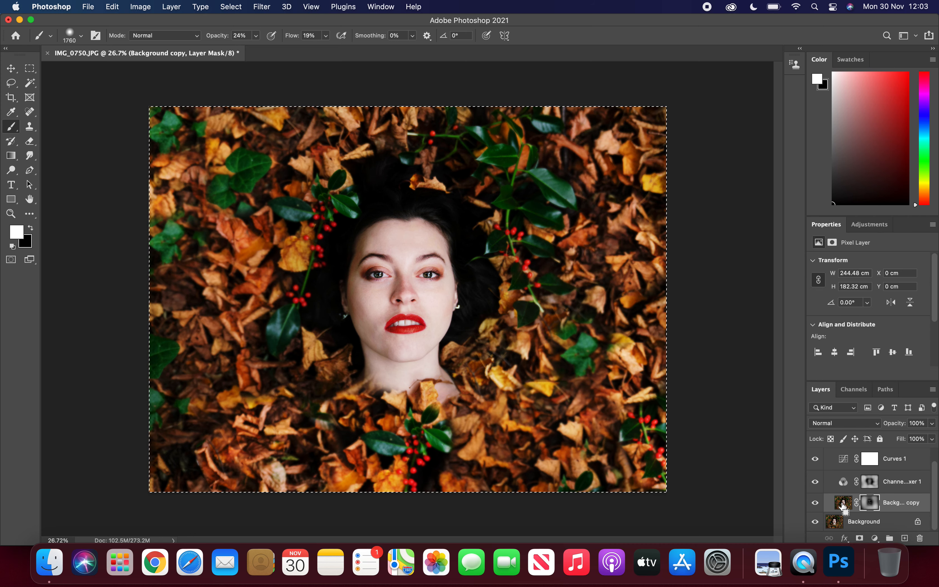
pyautogui.keyDown('super'); pyautogui.click(842, 482); pyautogui.keyUp('super')
pyautogui.keyDown('super'); pyautogui.click(844, 503); pyautogui.keyUp('super')
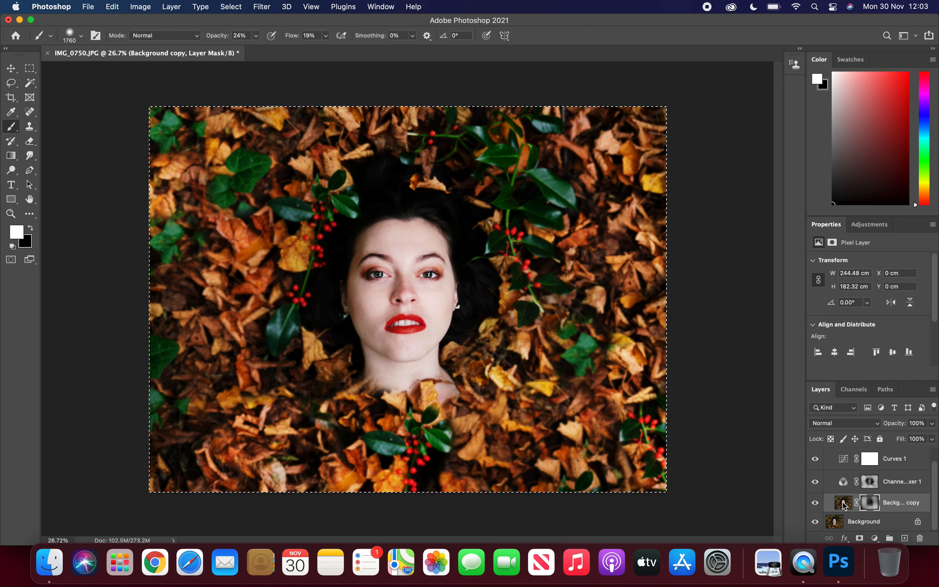
# Step: Hide and show Group 1 again to compare the portrait before and after the grouped edits
pyautogui.scroll(1, 830, 490)
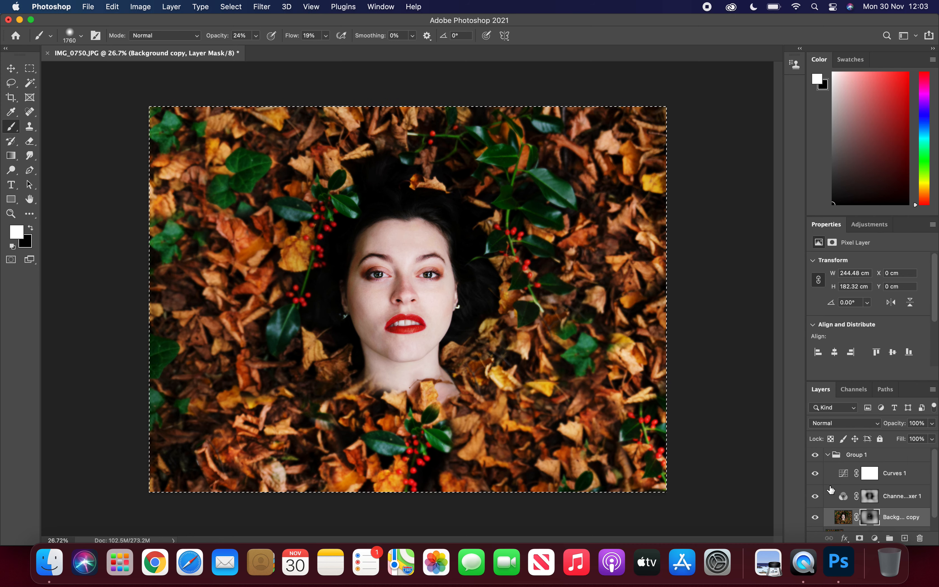
pyautogui.click(815, 455)
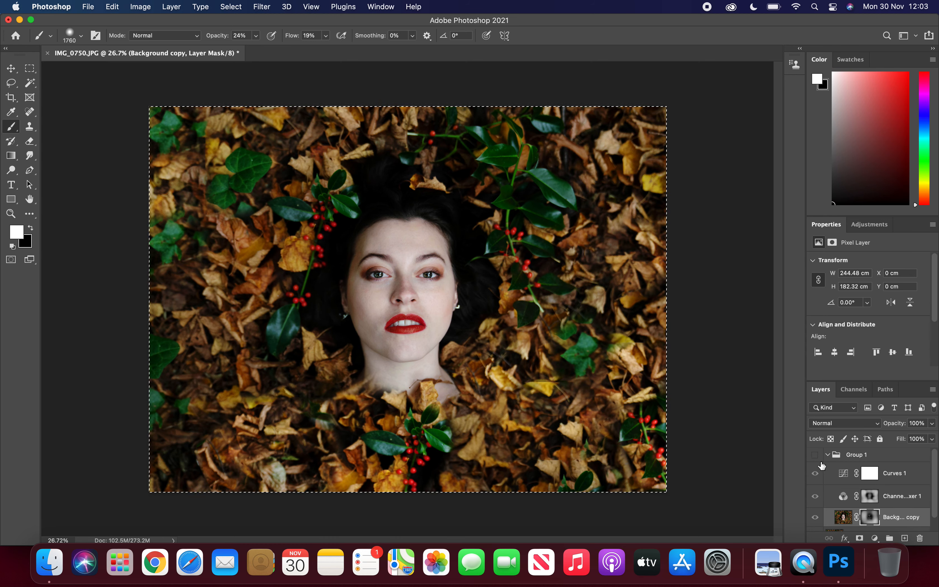
pyautogui.click(815, 456)
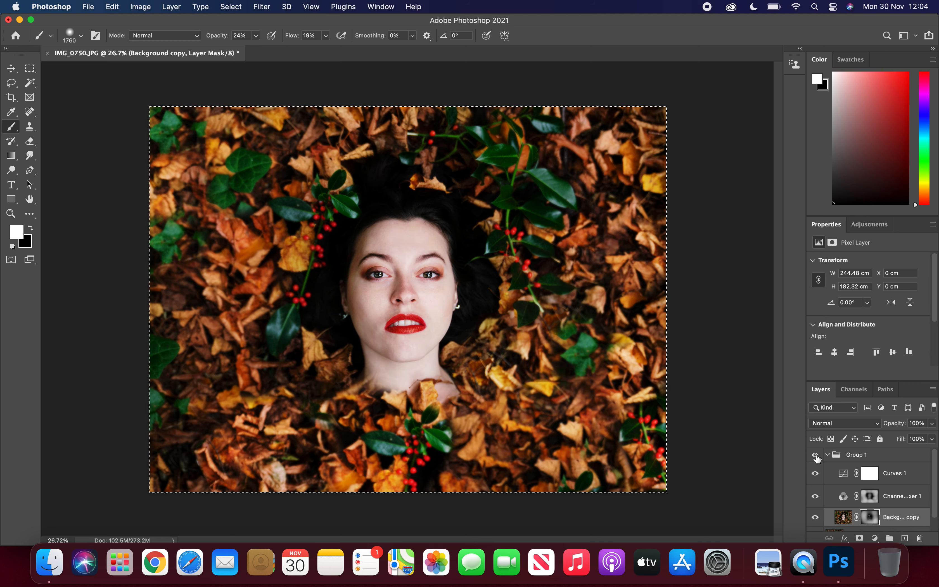